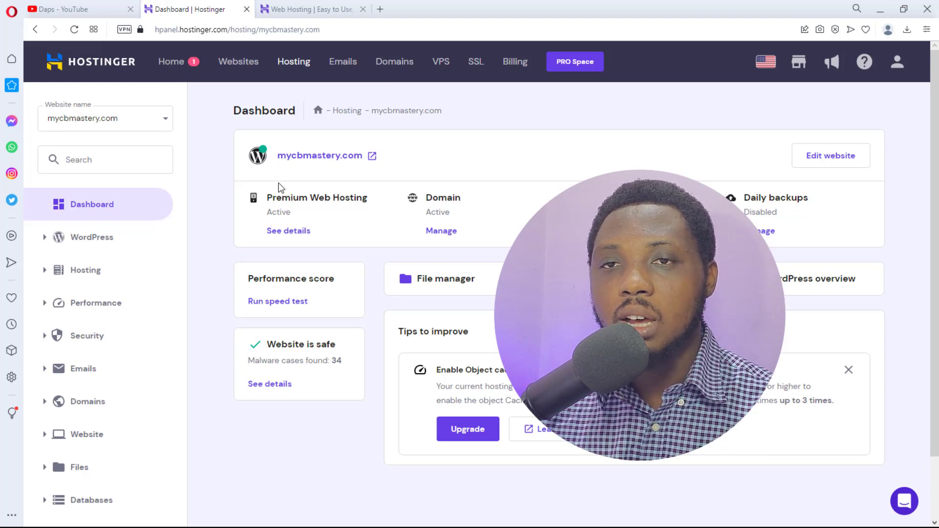
Browse the web hosting plans and prices, then return to the hosting dashboard
left_click(311, 9)
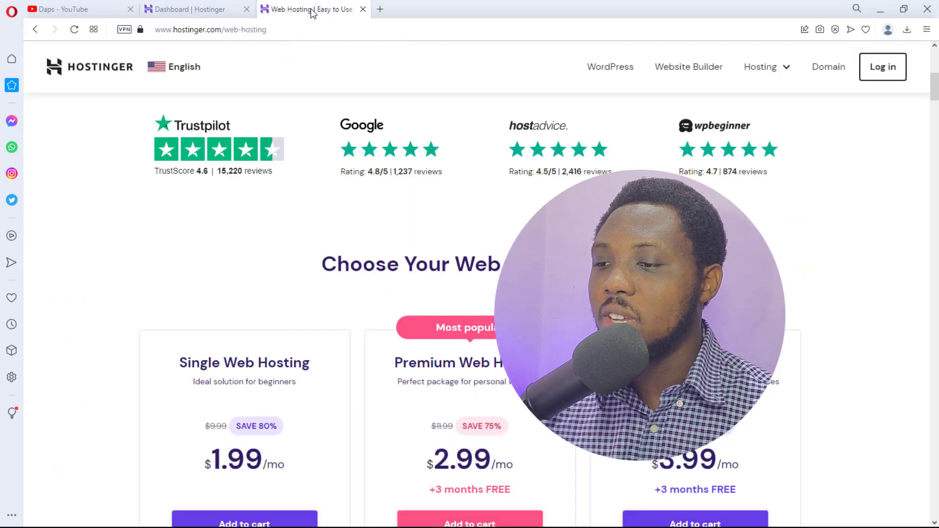
scroll(454, 248, "down", 1)
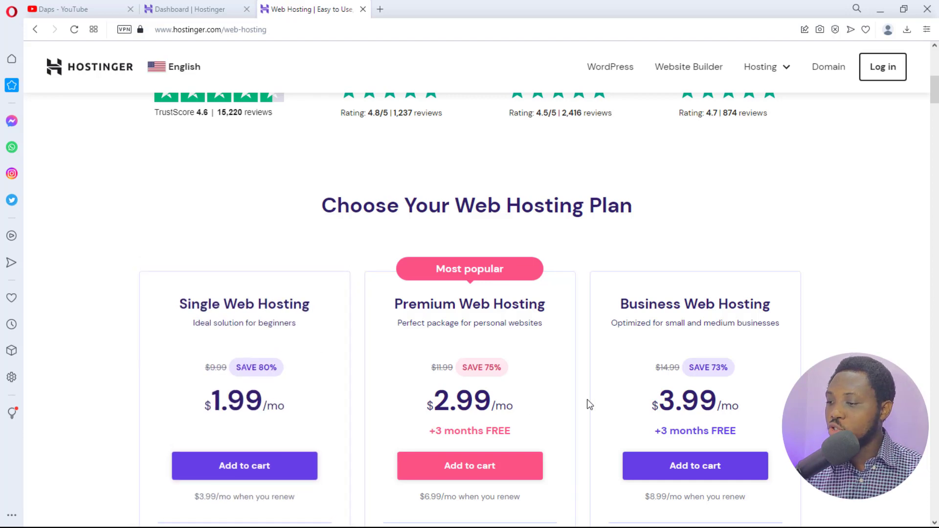
scroll(587, 399, "down", 5)
scroll(587, 397, "down", 2)
scroll(586, 397, "up", 3)
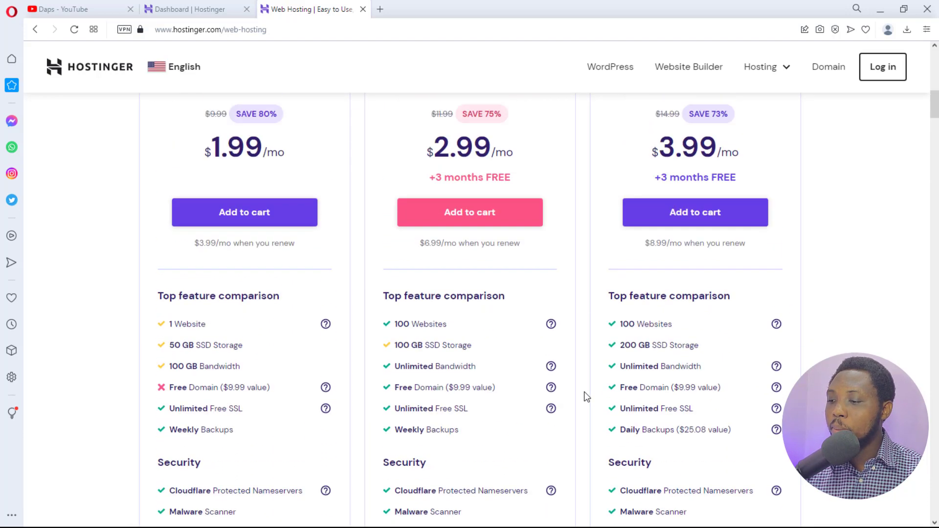
scroll(582, 394, "up", 3)
scroll(581, 394, "down", 3)
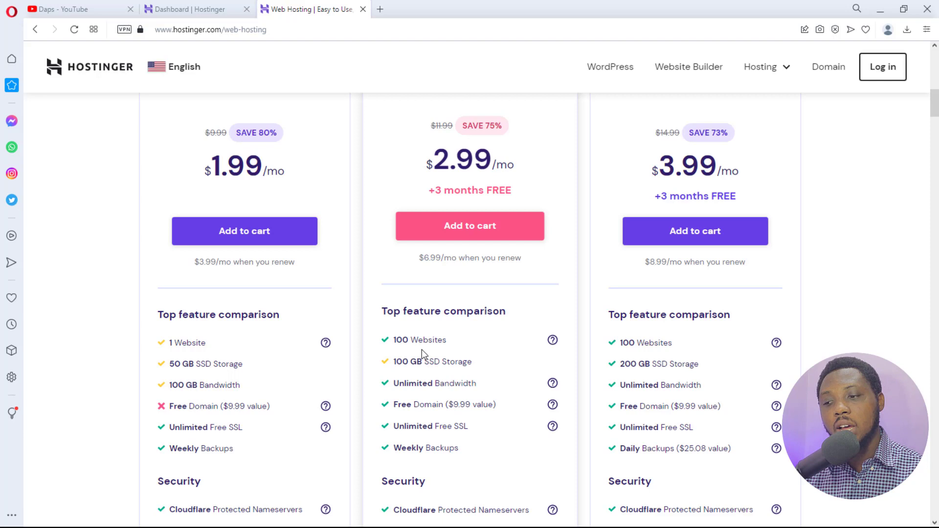
scroll(422, 349, "up", 3)
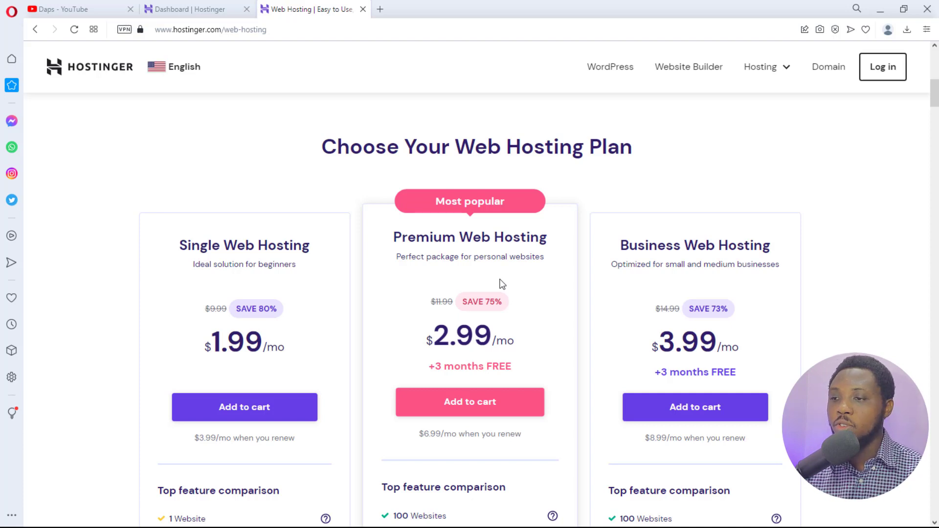
left_click(208, 6)
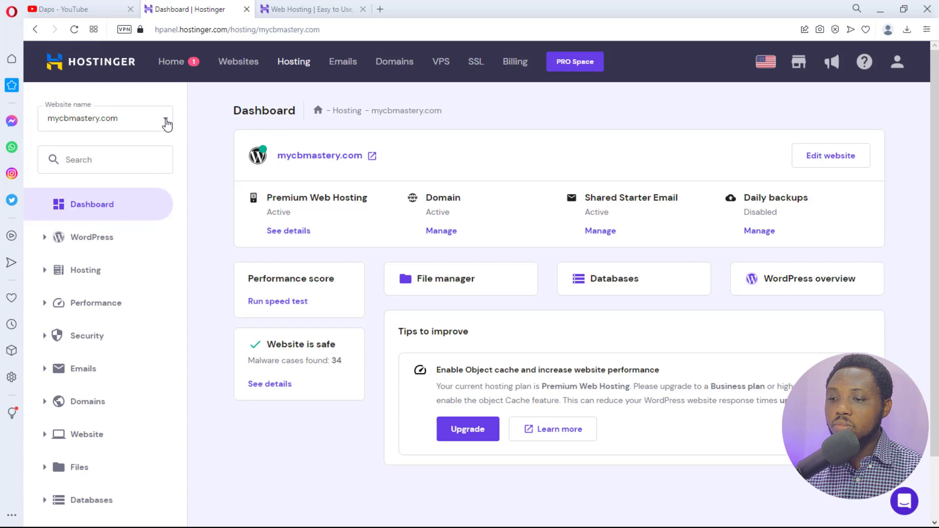
Add a new website from the websites list and answer the website-type question with Other
left_click(166, 122)
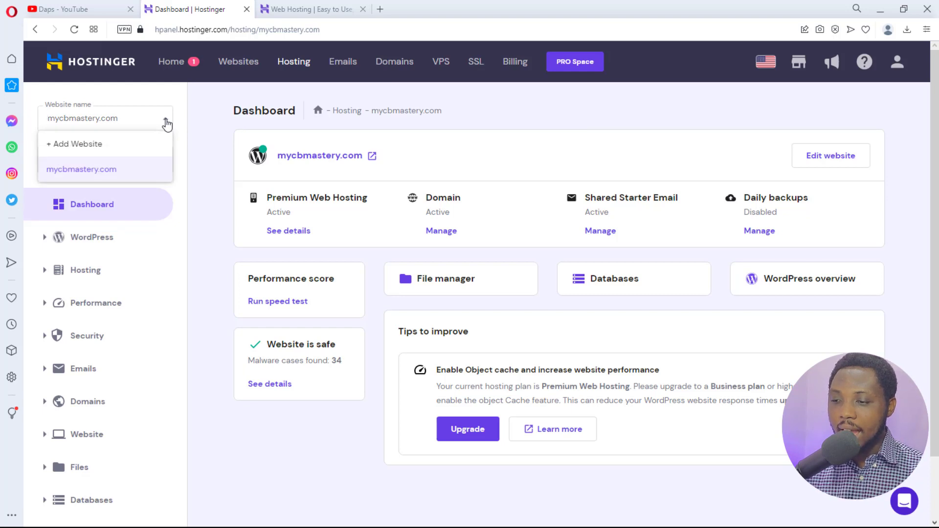
left_click(76, 146)
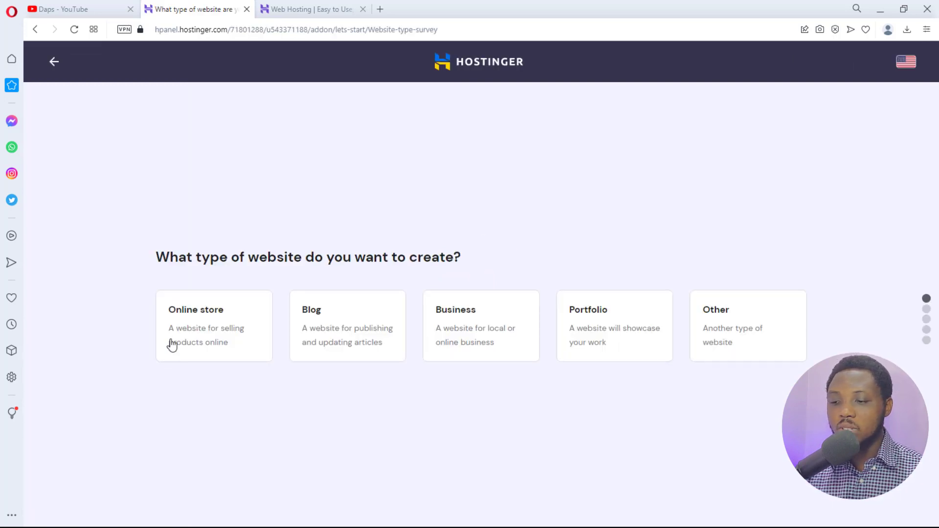
left_click(740, 333)
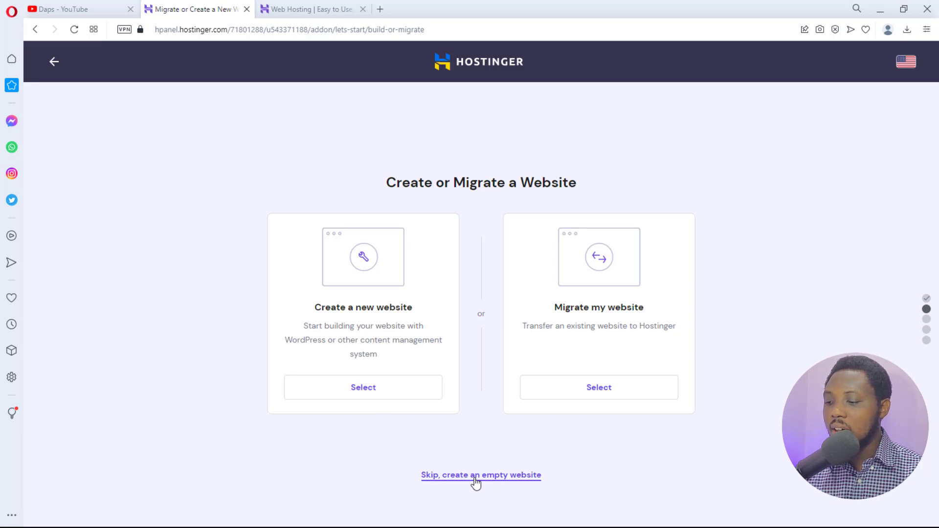
Choose Create a new website and select WordPress as its platform
left_click(365, 389)
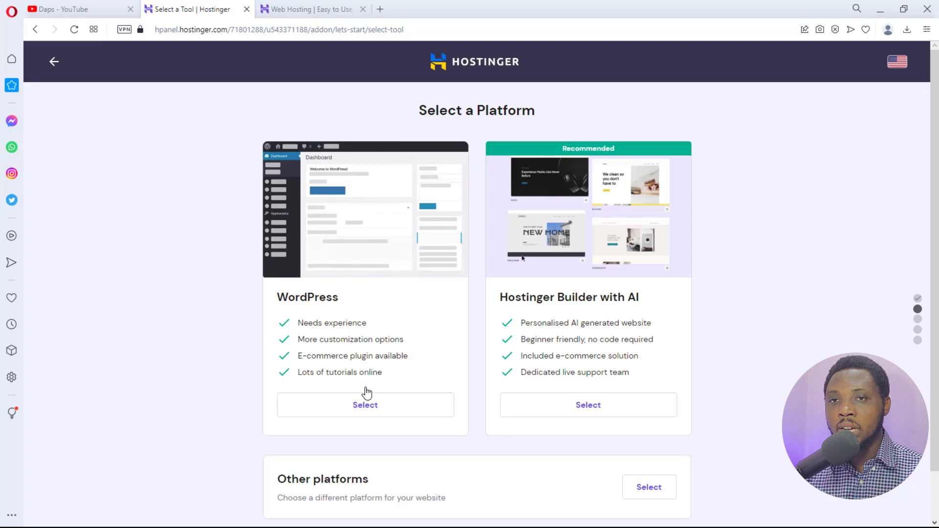
scroll(367, 393, "down", 1)
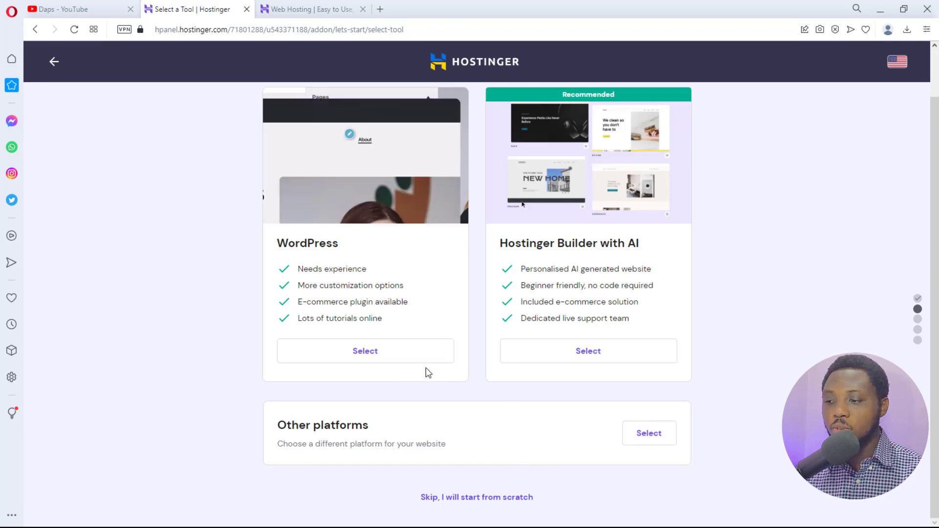
left_click(378, 353)
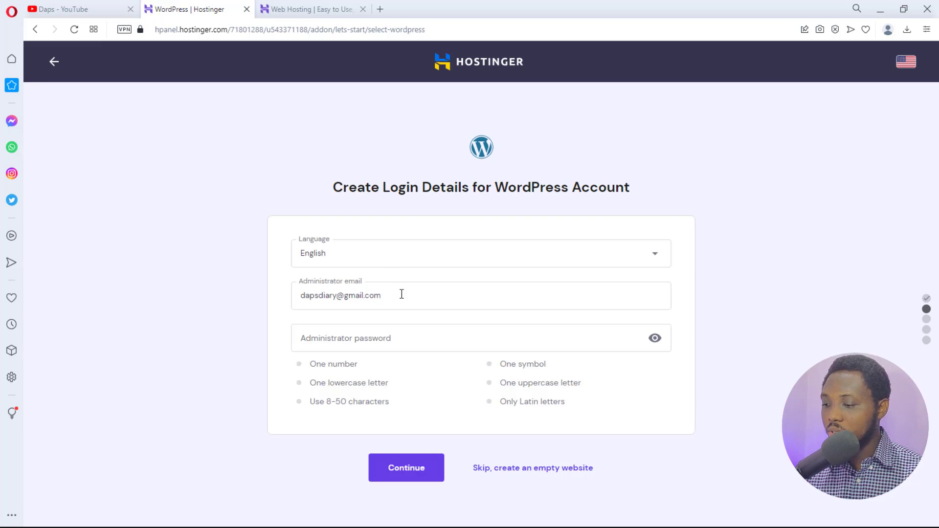
Paste a strong administrator password and confirm the WordPress login details
left_click(321, 337)
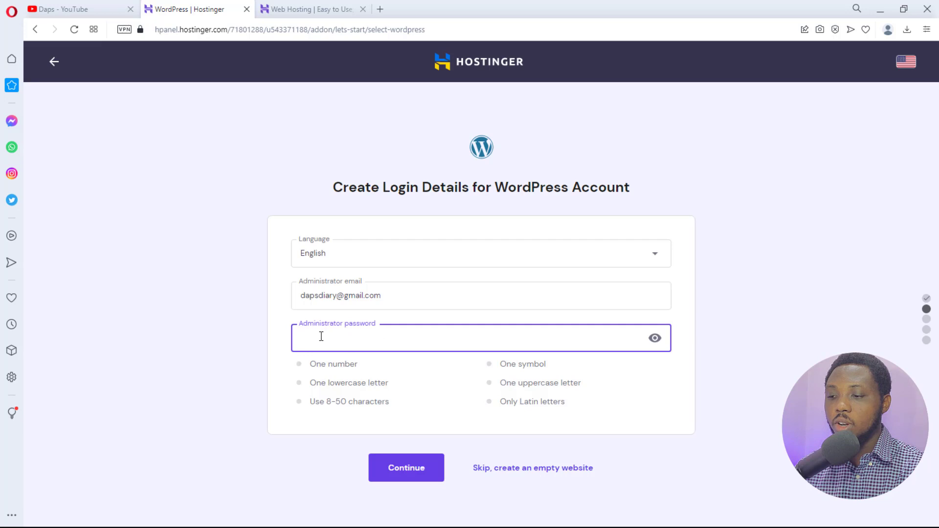
key("ctrl+v")
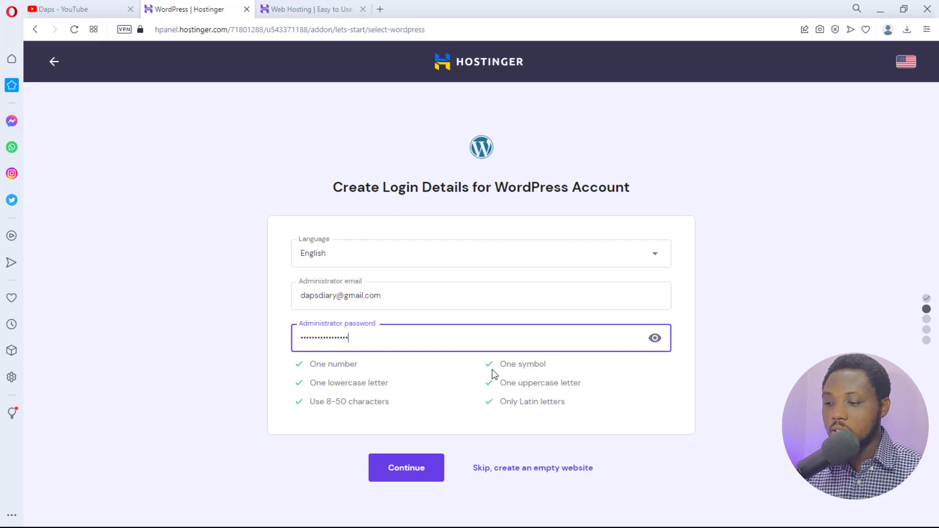
left_click(416, 471)
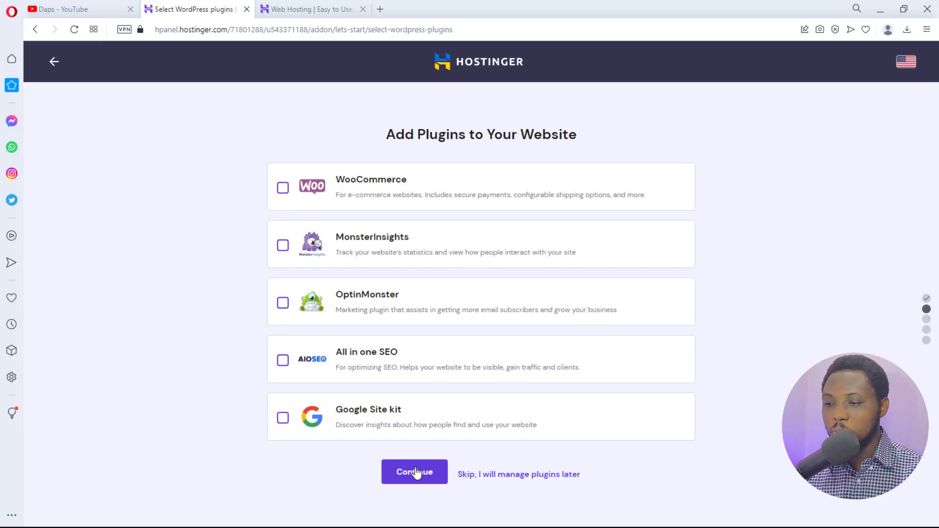
Skip adding plugins and scroll down to the template skip option
left_click(538, 475)
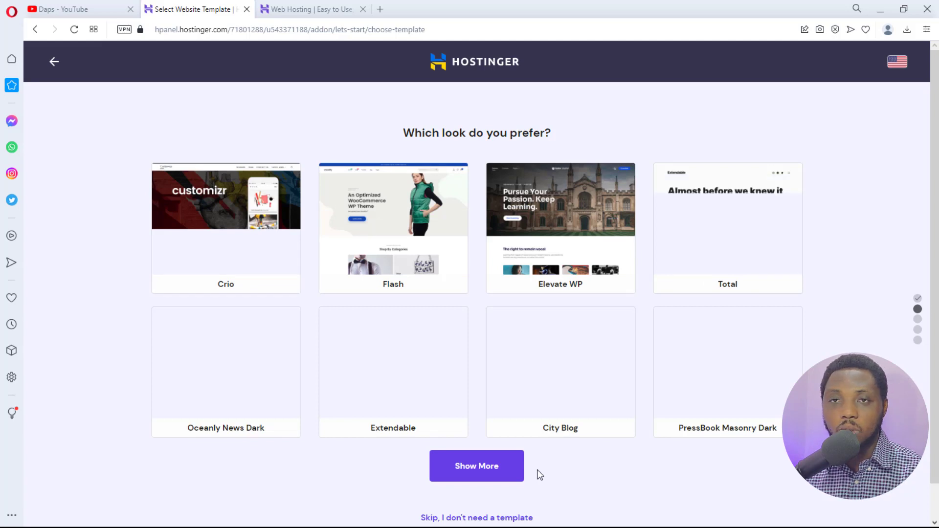
scroll(537, 470, "down", 1)
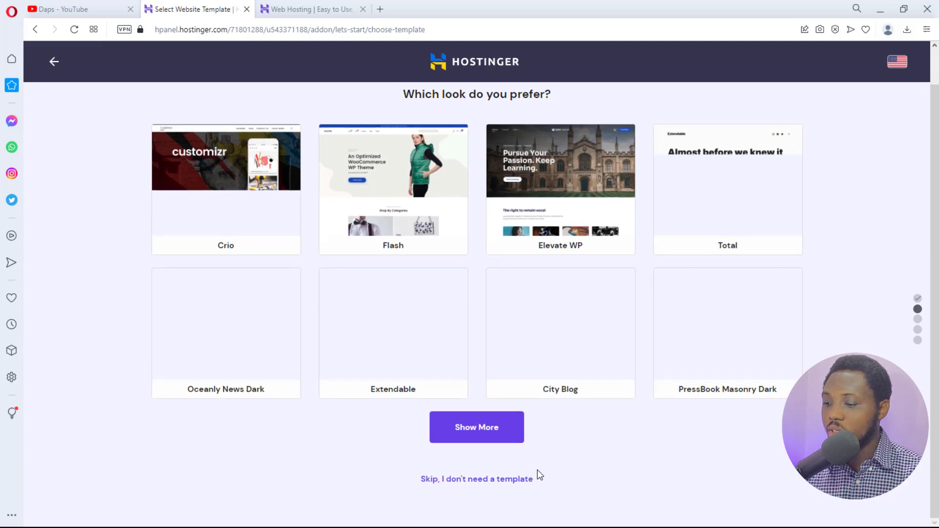
Skip the template, choose Use an Existing Domain, and submit bestcashcenter.com
left_click(509, 481)
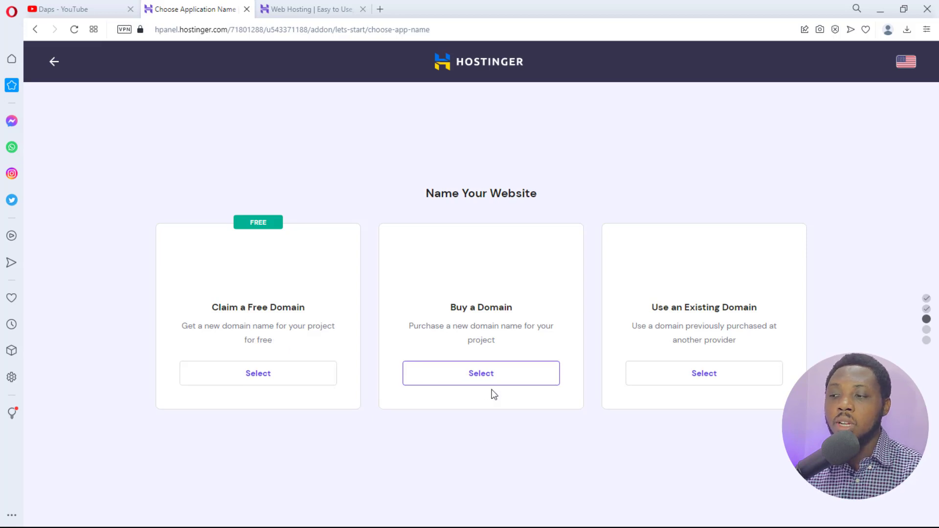
left_click(674, 380)
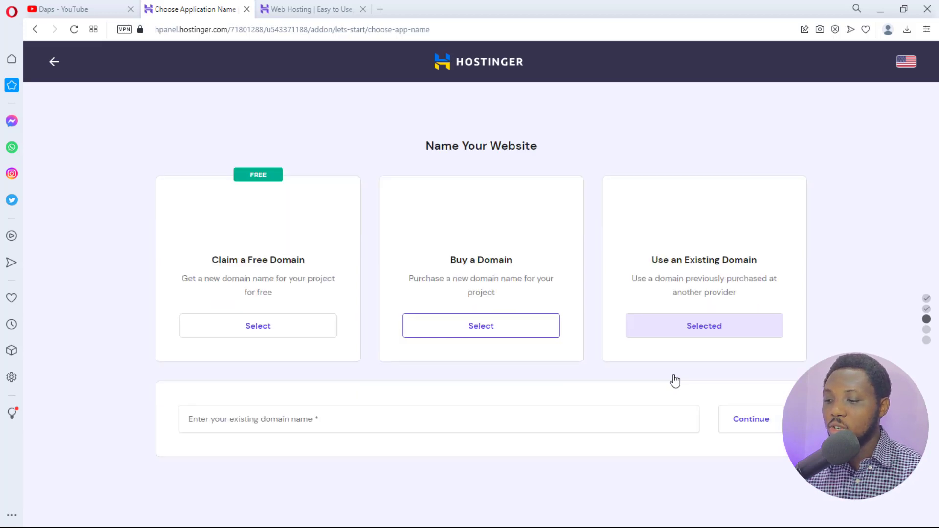
left_click(211, 418)
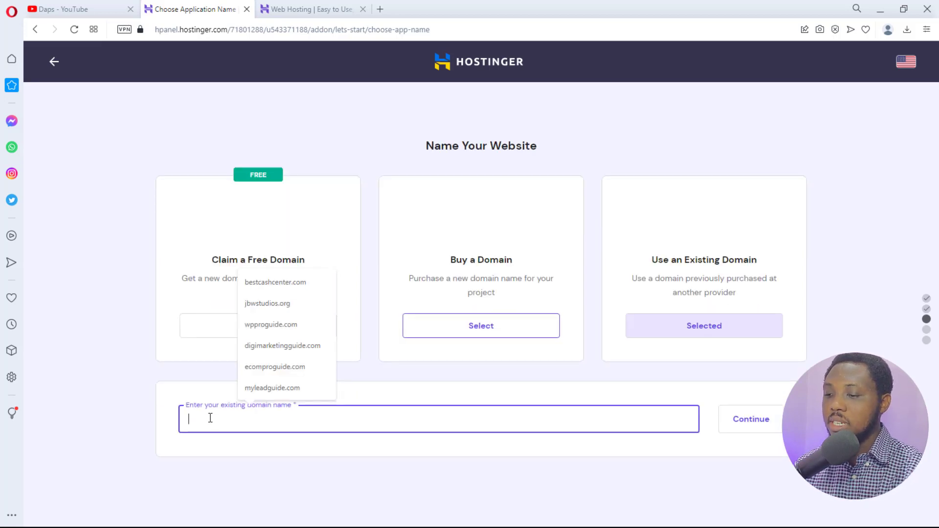
left_click(301, 283)
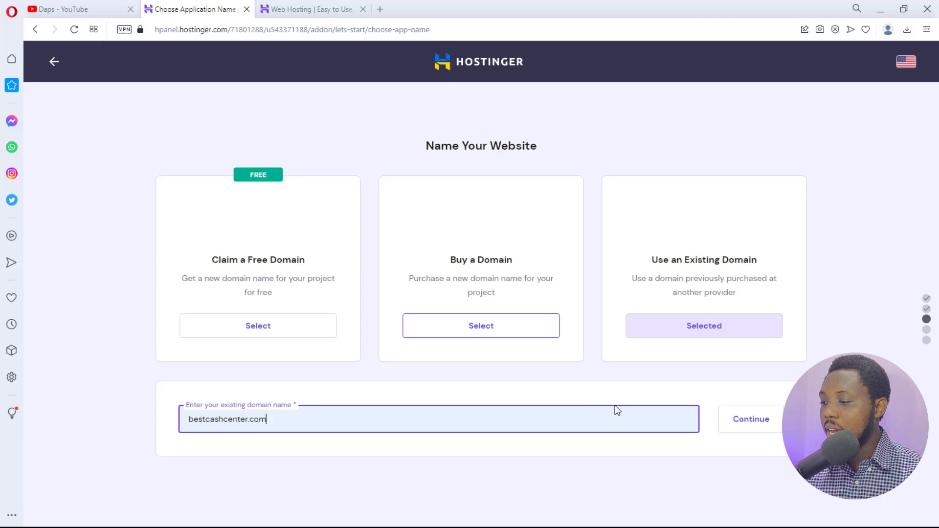
left_click(762, 421)
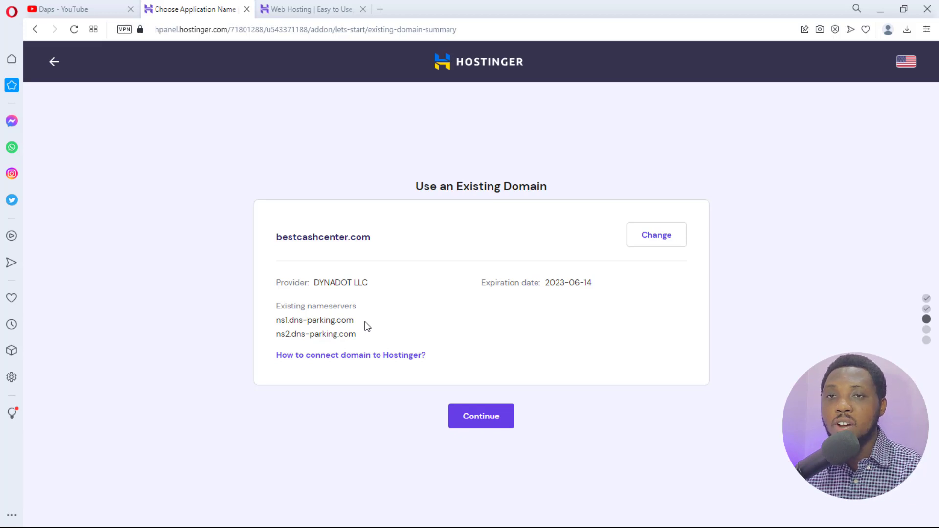
Copy the nameserver ns1.dns-parking.com from the existing nameservers list
left_click_drag(368, 326, 276, 323)
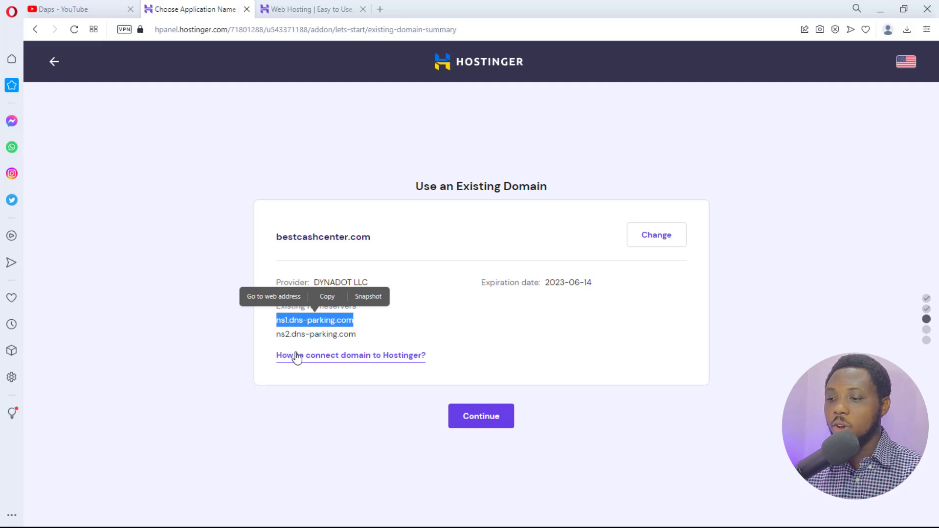
left_click(326, 297)
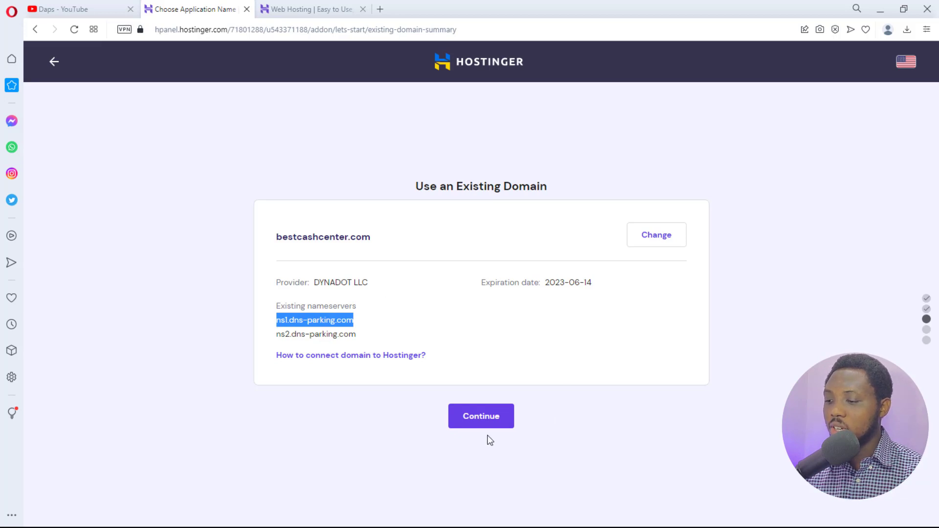
Continue past the bestcashcenter.com domain summary to reach the 'Well Done, You Are Ready!' page
left_click(473, 422)
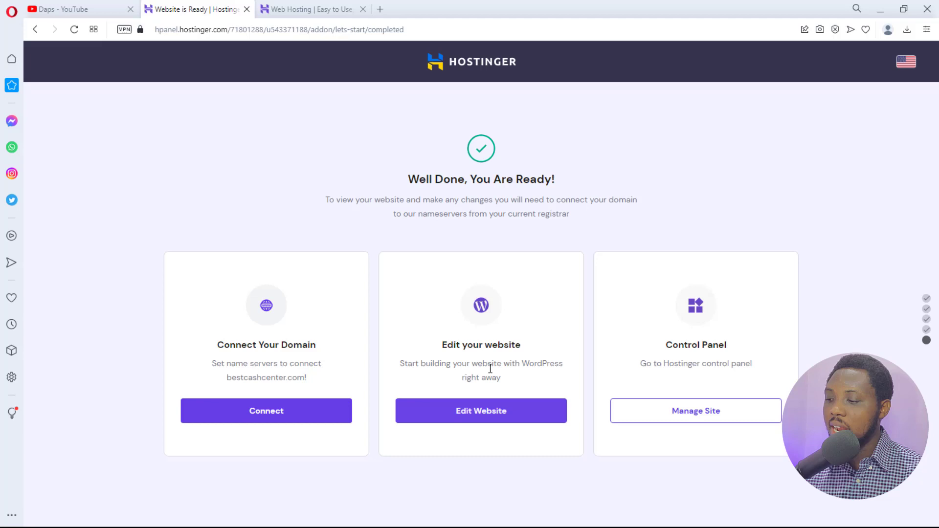
Open Manage Site, verify the Lifetime SSL certificate under Security > SSL, then return to Dashboard
left_click(701, 416)
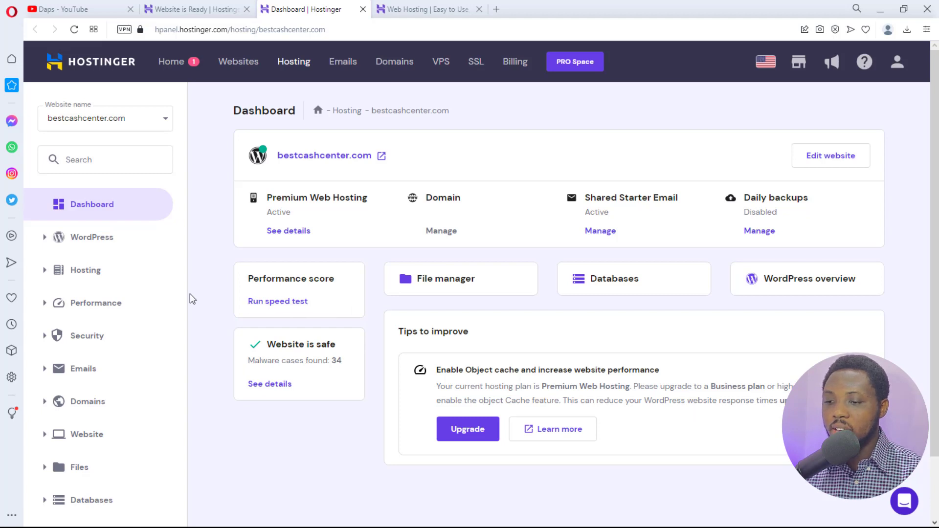
left_click(43, 336)
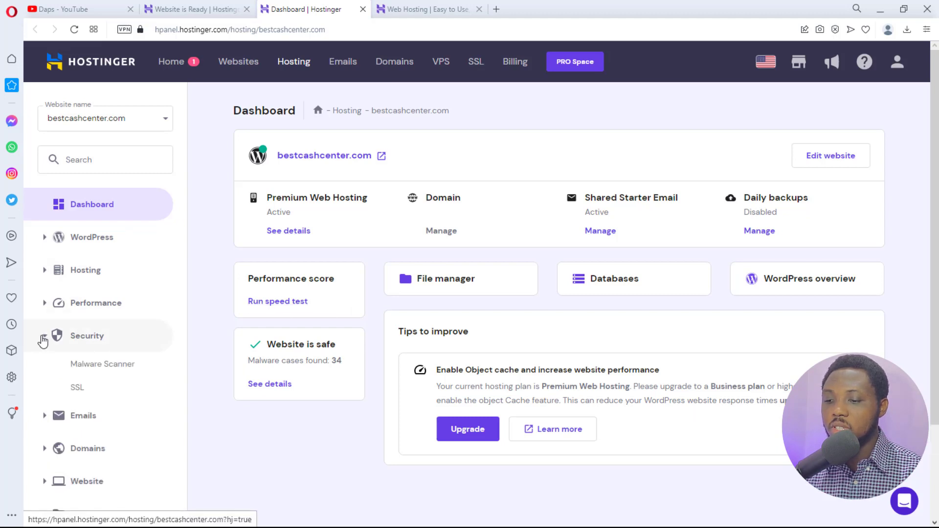
left_click(74, 388)
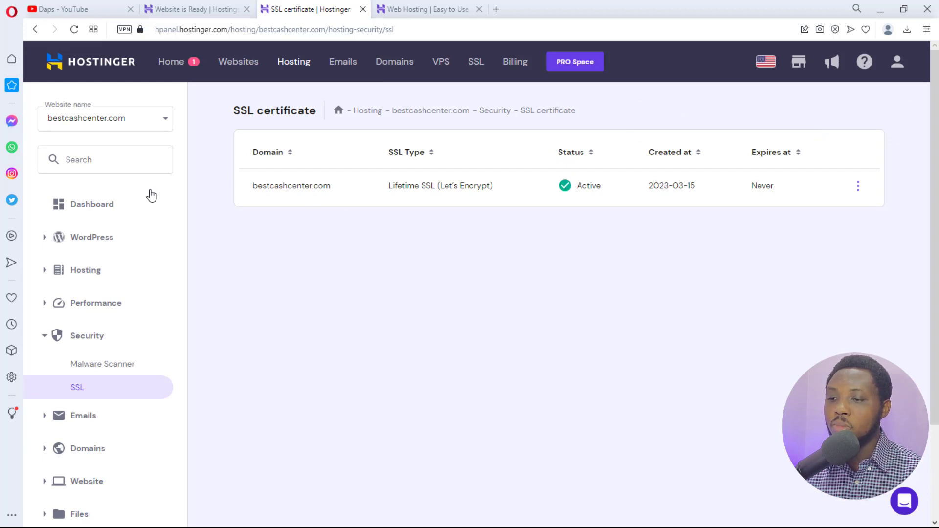
left_click(89, 208)
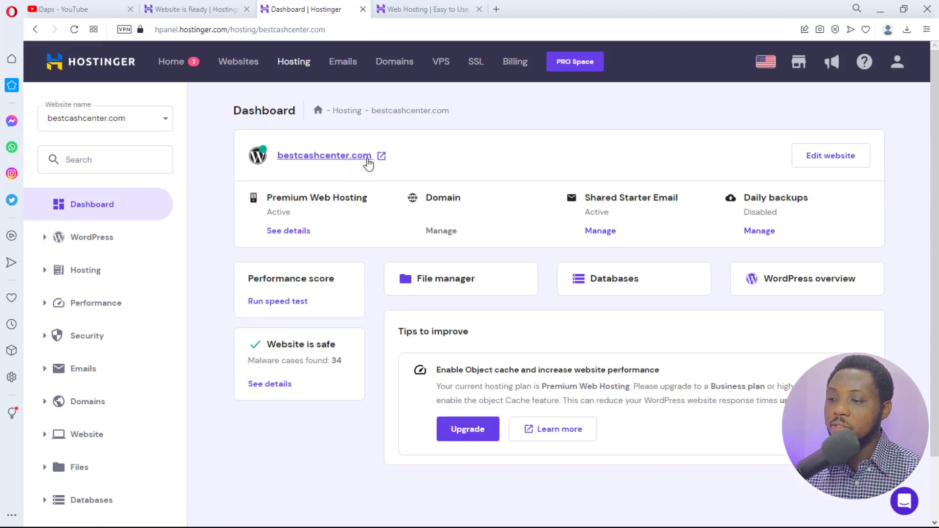
View the live bestcashcenter.com site in a new tab, then go back to the Hostinger dashboard
left_click(383, 158)
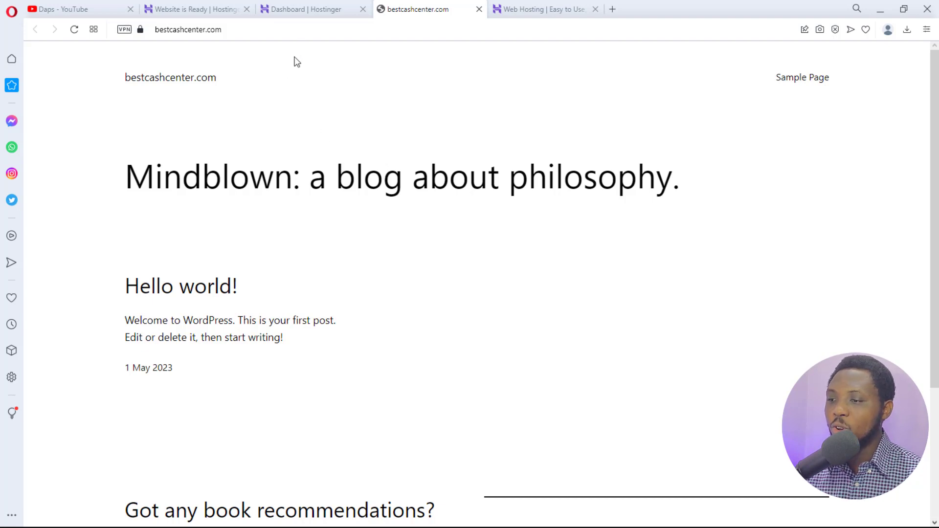
left_click(309, 9)
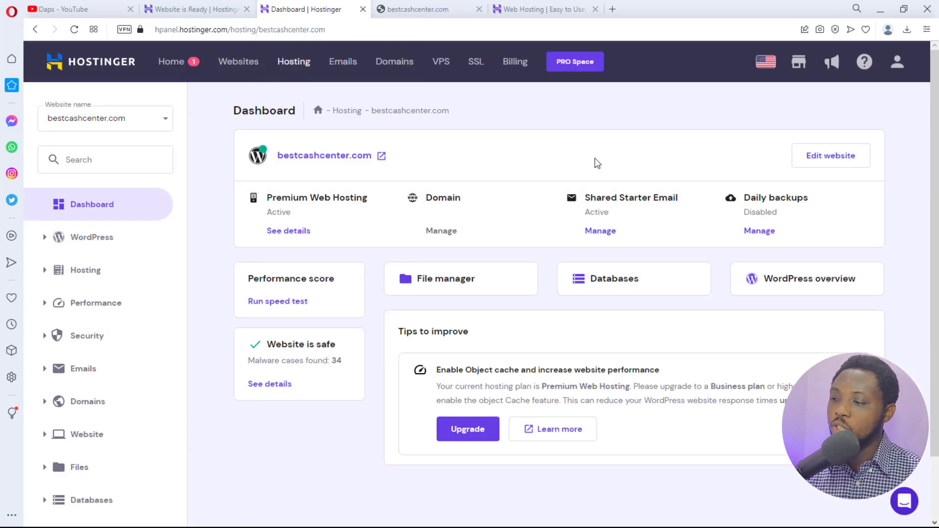
Launch Edit website to load the bestcashcenter.com WordPress wp-admin in a new tab
left_click(833, 163)
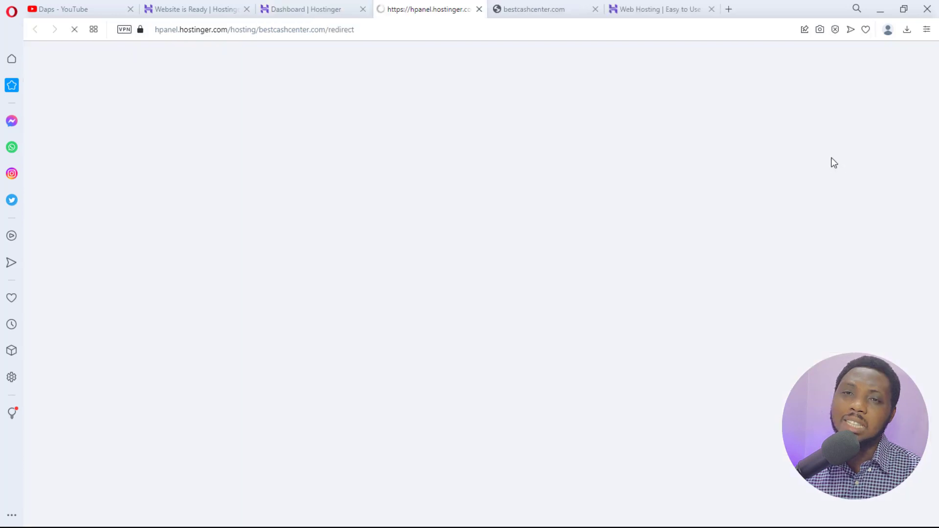